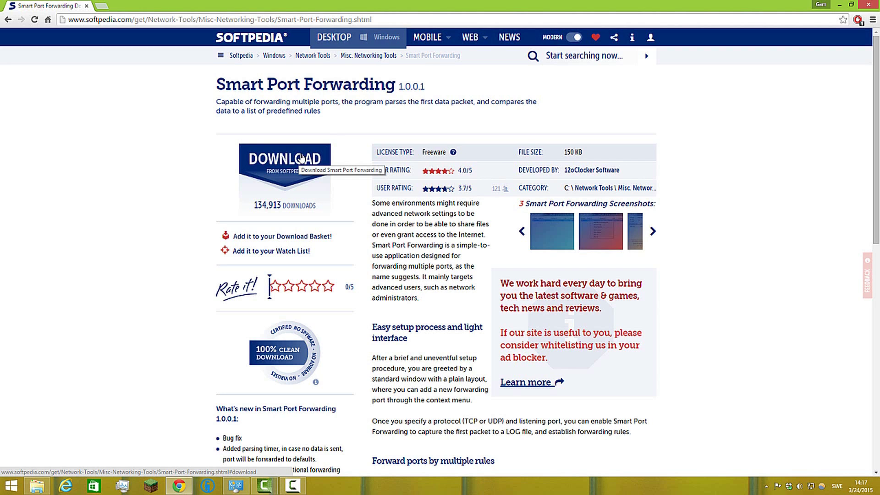
Download Smart Port Forwarding from the Softpedia Mirror (US) and open the spf (2).zip archive to its program file
click(301, 158)
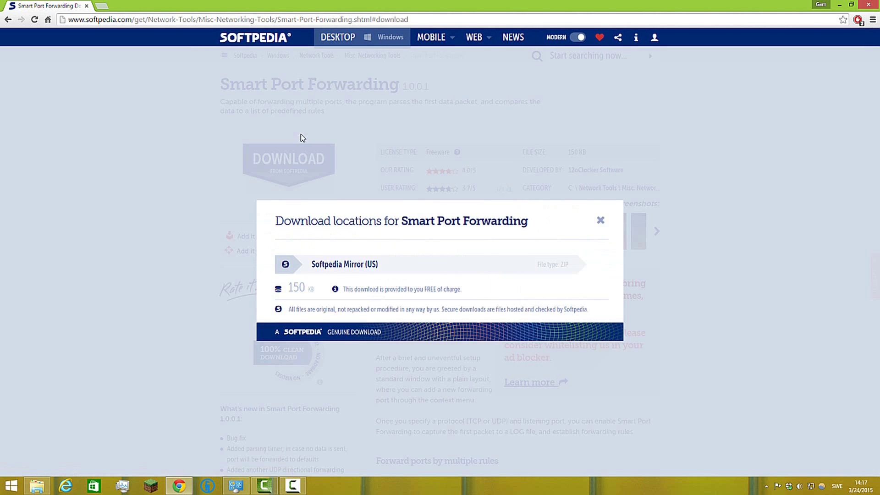
click(368, 267)
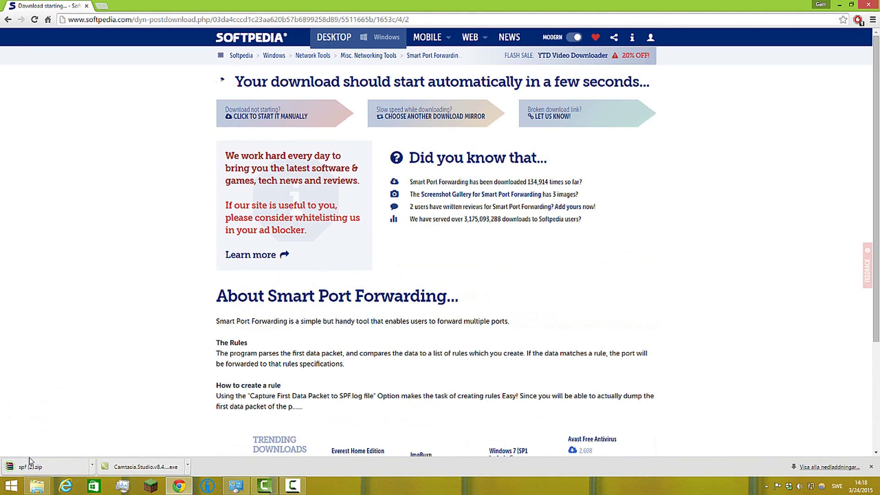
click(29, 464)
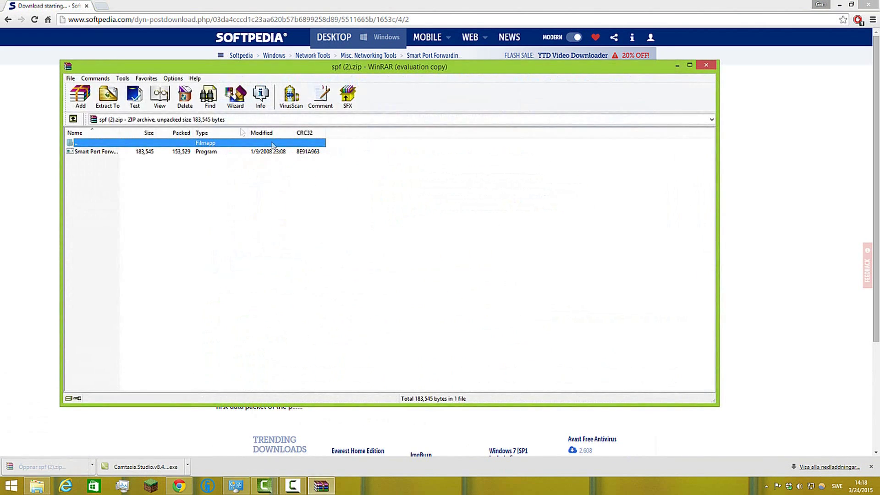
drag(81, 153, 445, 242)
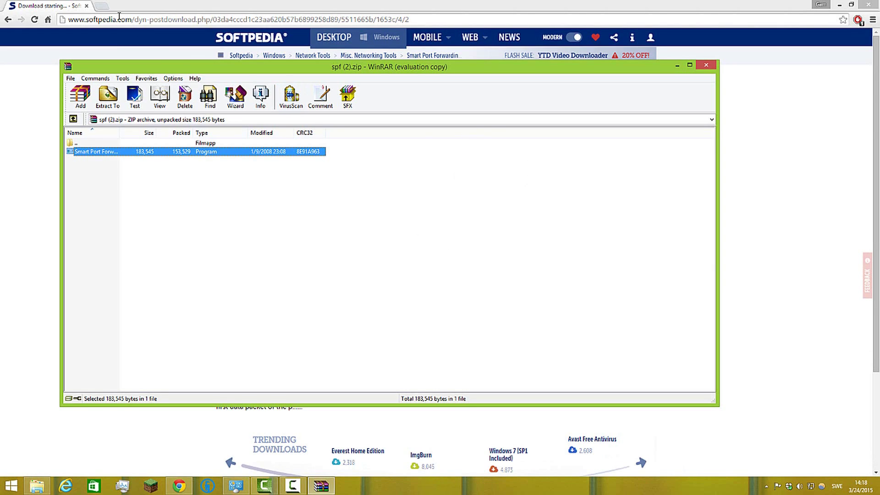
Close the spf (2).zip archive window and the browser to get back to the desktop
click(676, 65)
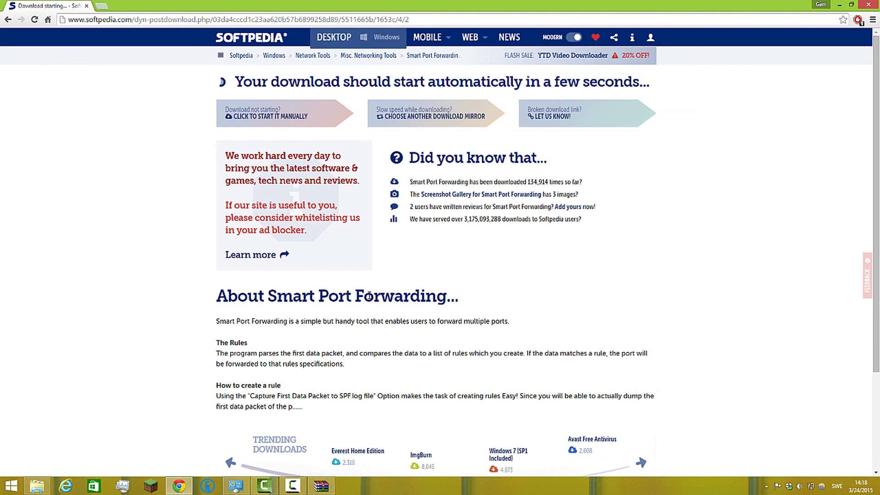
click(115, 19)
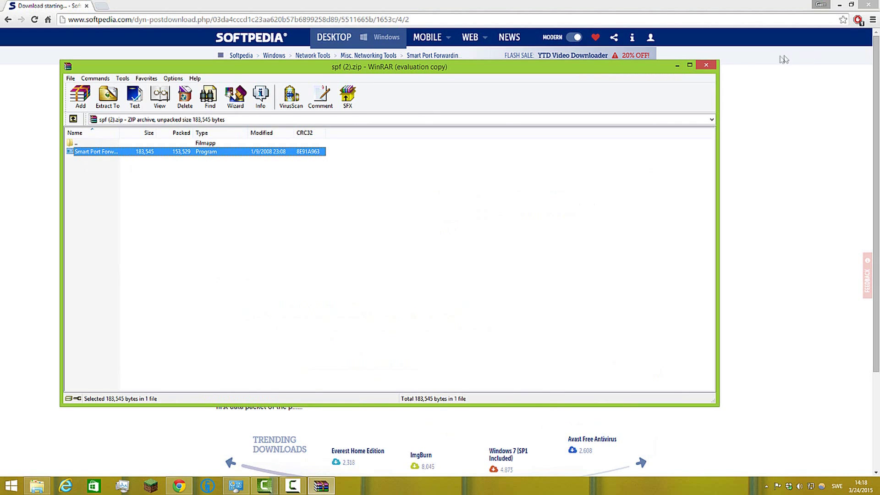
click(706, 66)
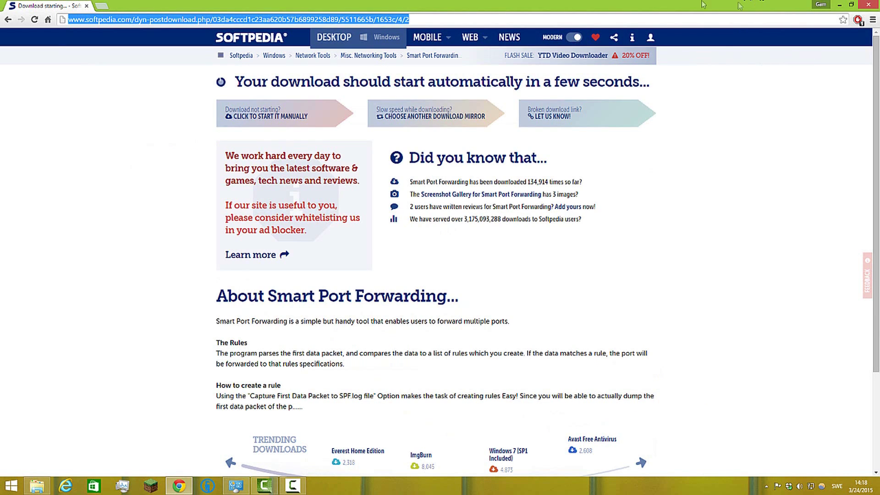
click(868, 5)
Move the Smart Port Forwarding shortcut to the middle of the desktop and run it as administrator
right_click(397, 293)
drag(53, 447, 400, 211)
drag(315, 232, 463, 128)
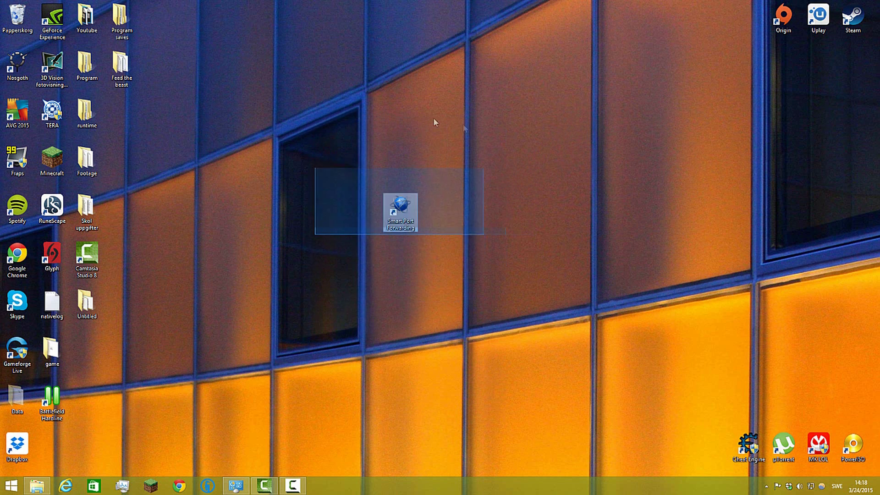
click(398, 204)
right_click(398, 204)
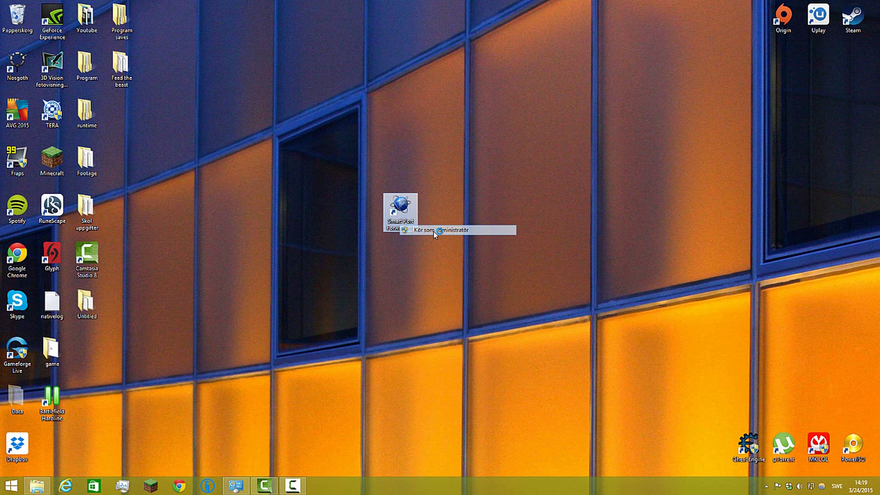
click(435, 233)
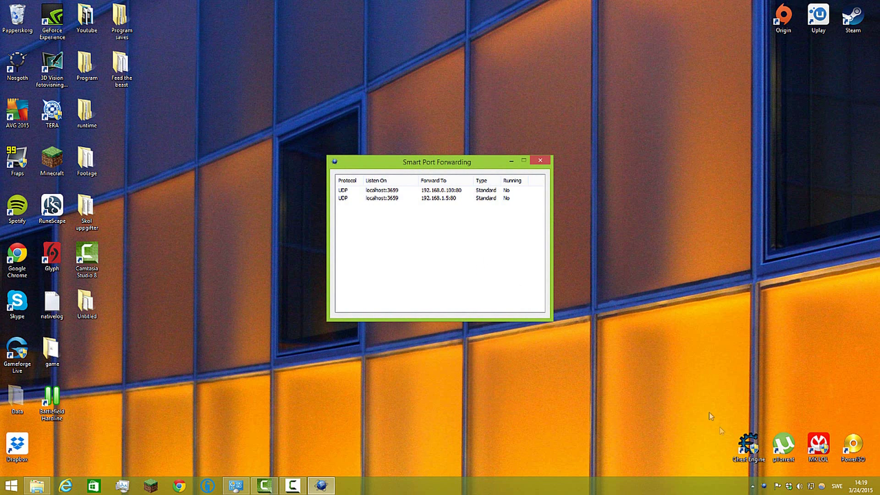
click(751, 486)
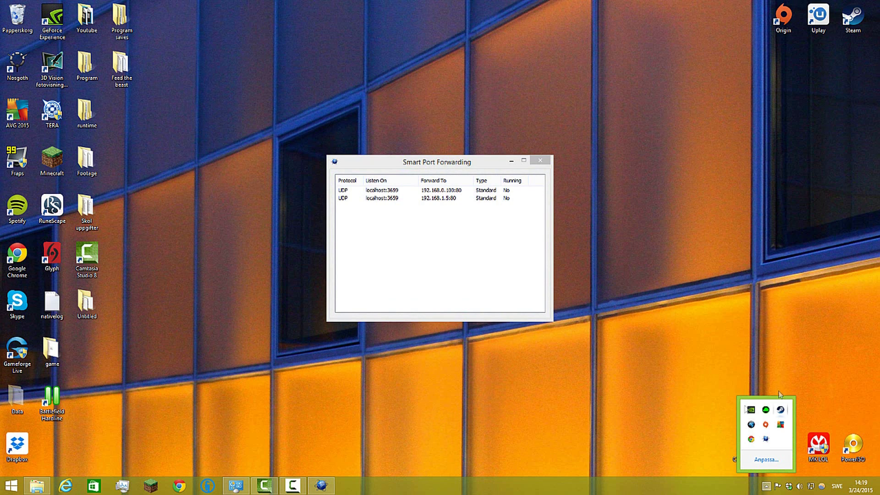
click(431, 264)
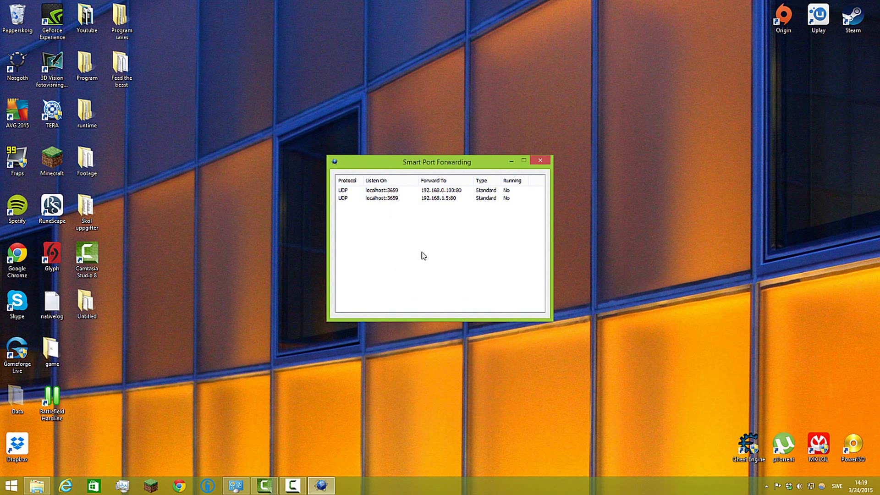
right_click(422, 253)
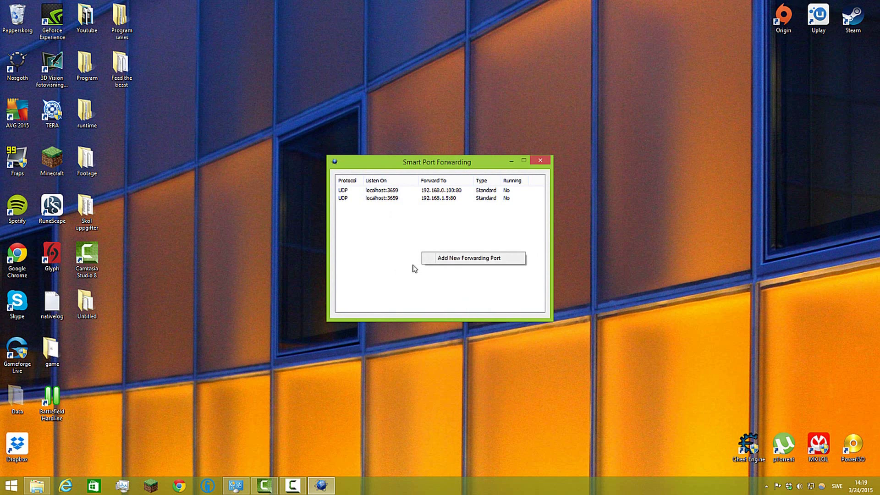
click(386, 245)
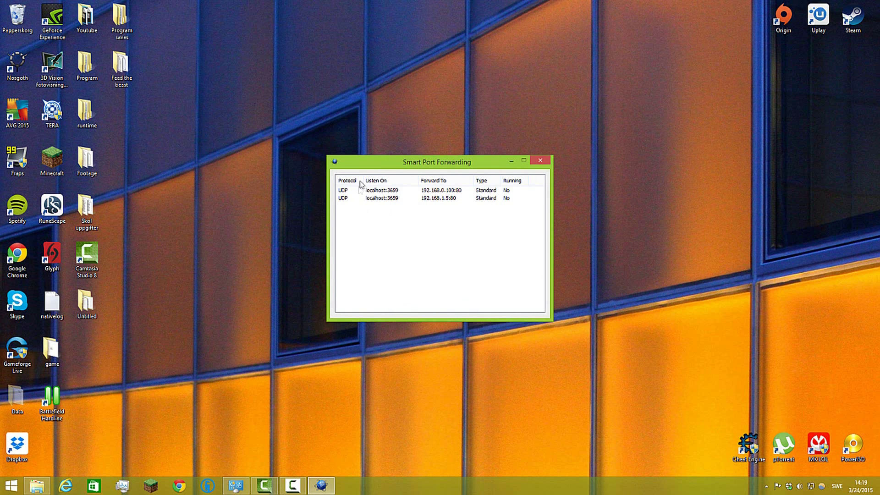
drag(351, 213, 384, 242)
drag(443, 224, 427, 190)
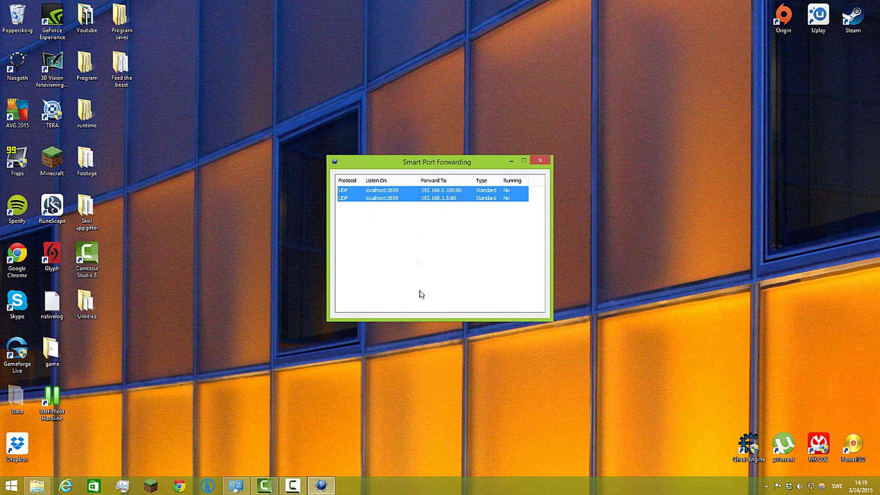
click(403, 207)
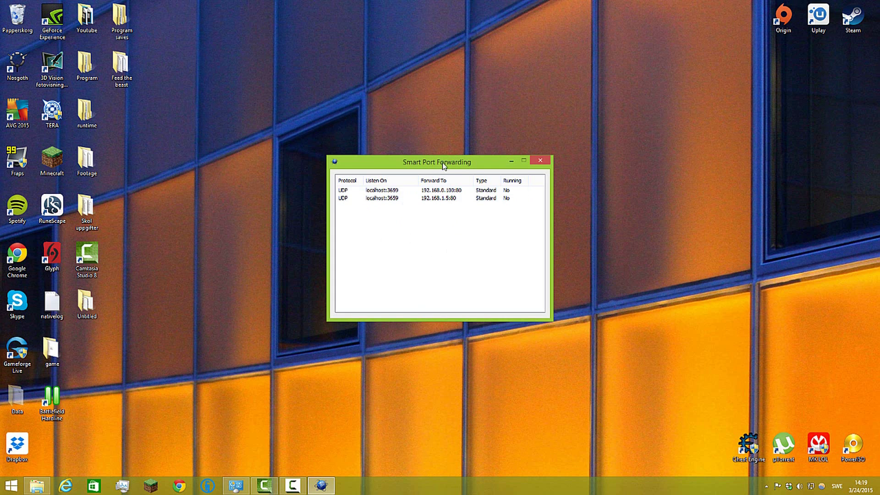
drag(456, 166, 453, 137)
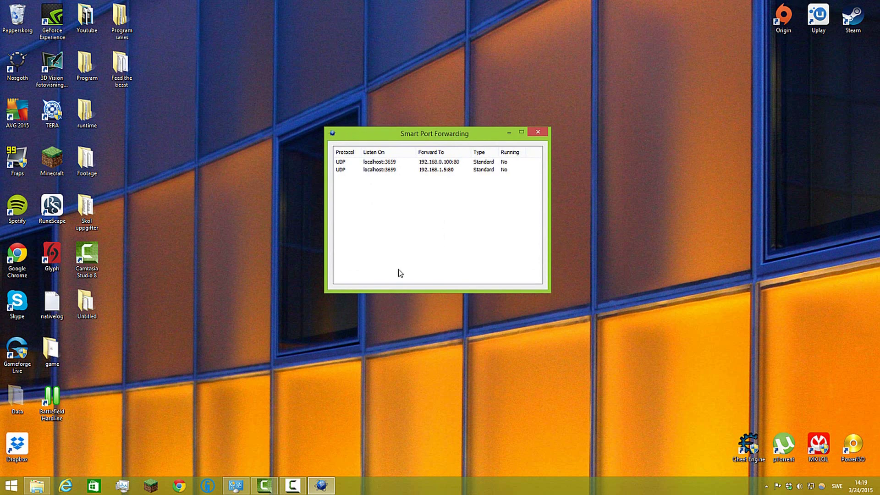
drag(406, 205, 369, 173)
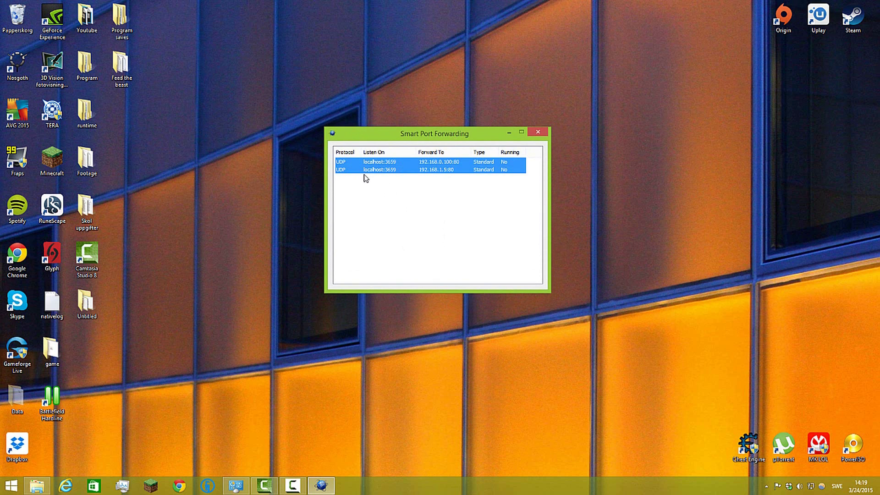
click(393, 164)
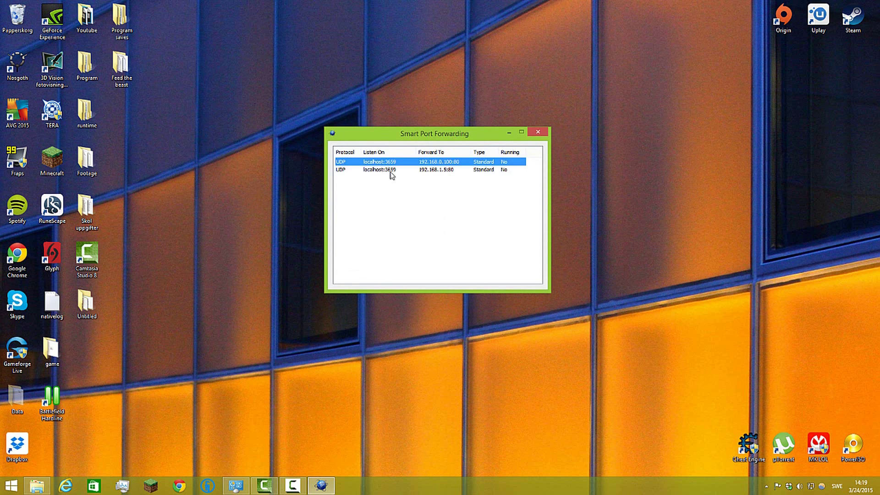
drag(428, 202, 498, 230)
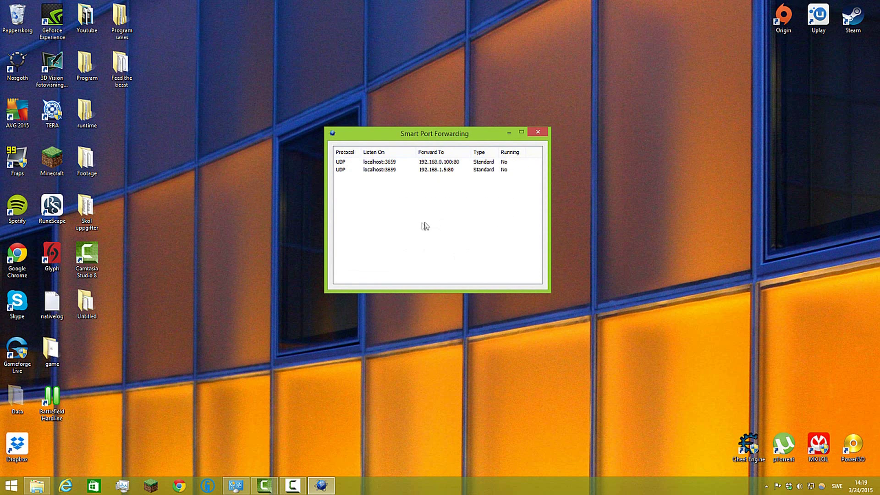
right_click(464, 163)
click(402, 221)
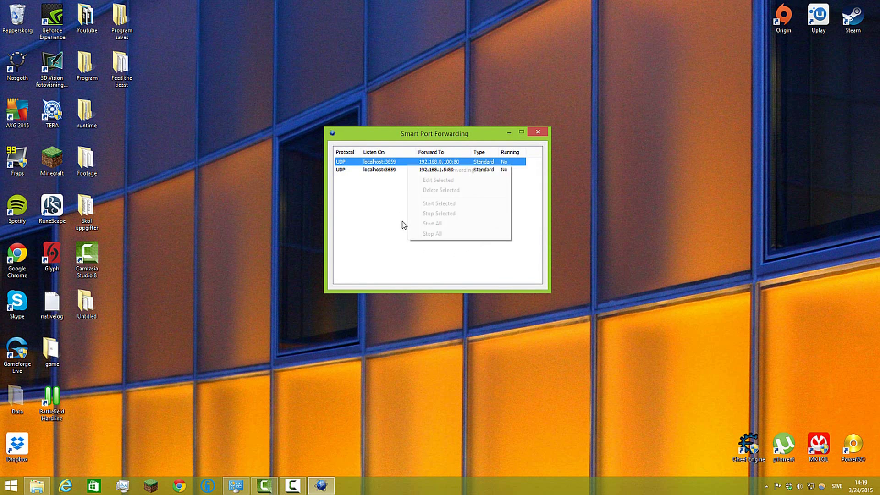
right_click(428, 241)
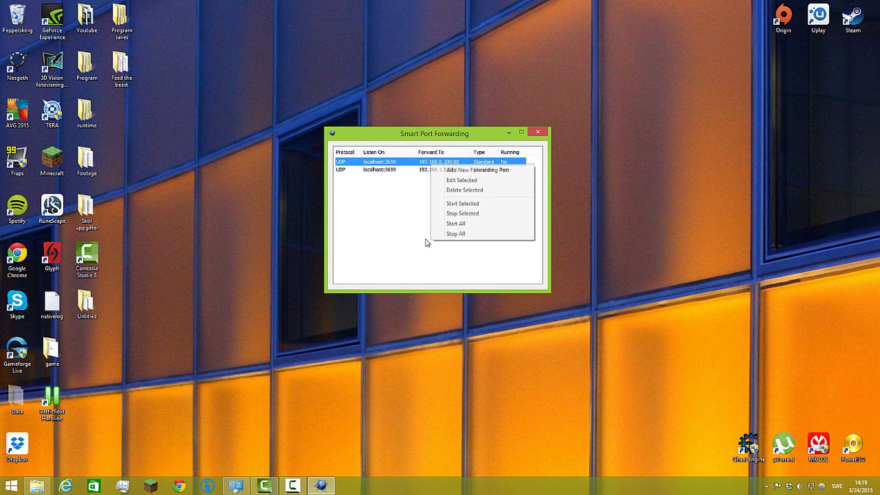
click(425, 242)
click(386, 162)
right_click(404, 196)
click(384, 270)
right_click(384, 262)
click(382, 252)
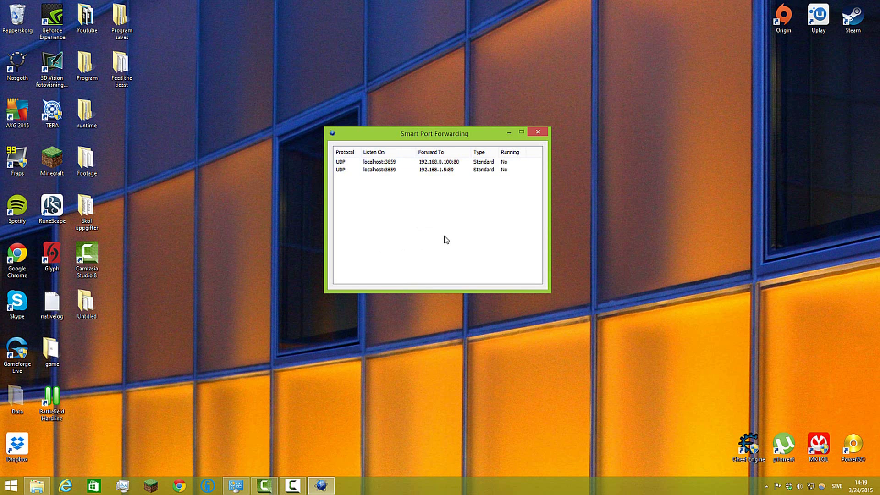
Add a new forwarding port with protocol UDP, listen port 3659 and default forwarding path 192.168.1.5, port 80
right_click(443, 236)
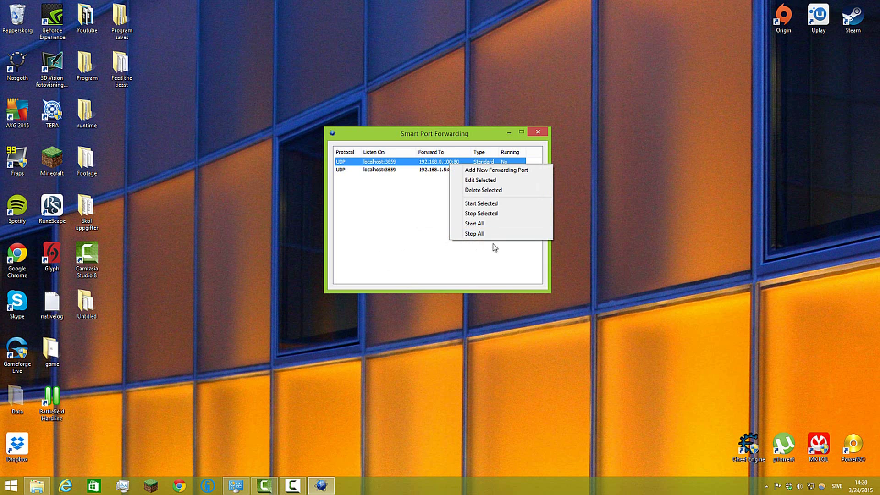
click(497, 170)
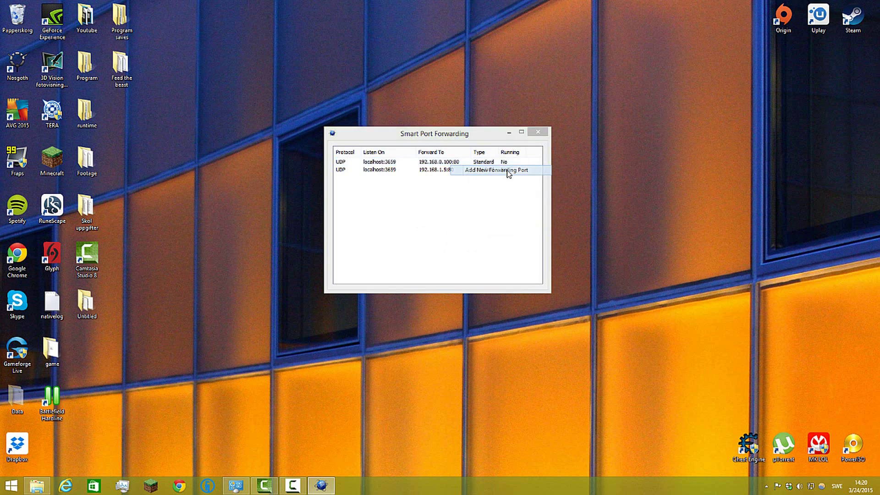
click(359, 159)
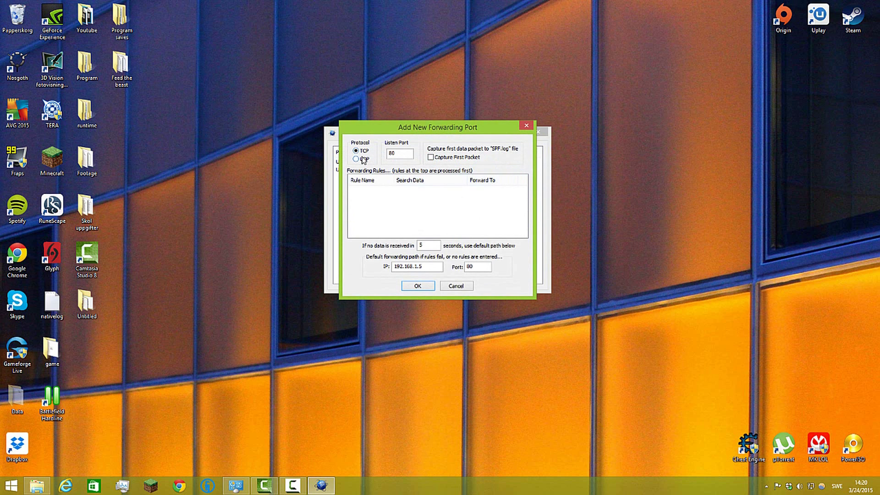
text(3659)
click(413, 267)
click(432, 244)
click(406, 285)
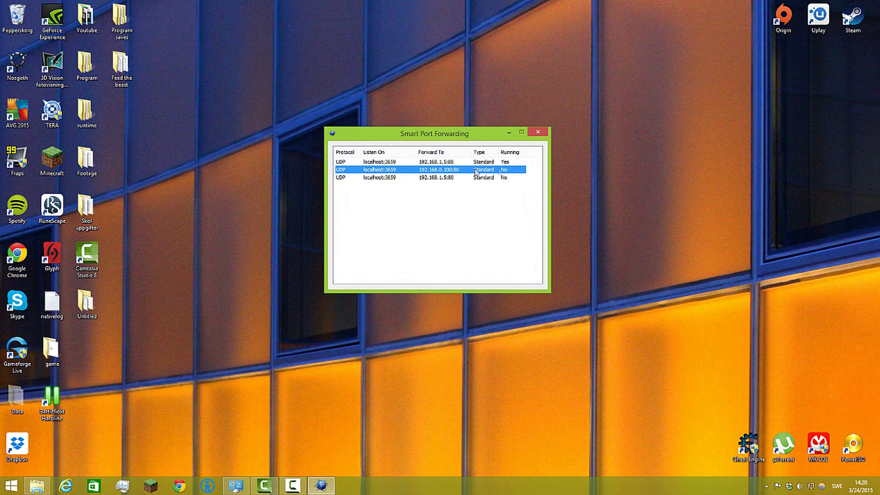
Sort the forwarding ports by running state and compare the new entry with the two older ones
click(517, 153)
click(505, 169)
click(504, 178)
right_click(456, 179)
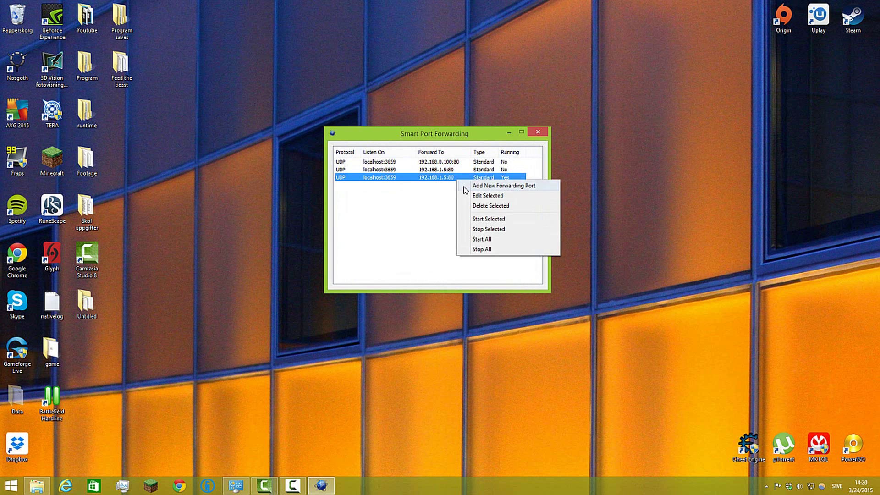
click(434, 178)
click(446, 163)
click(451, 170)
click(448, 163)
click(452, 177)
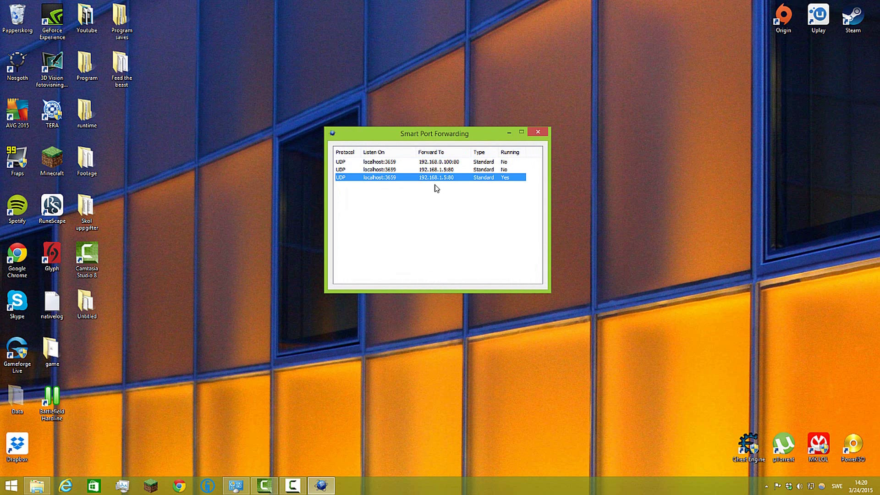
Review the running forwarding port's settings without changing them, and minimize the Smart Port Forwarding window
double_click(442, 178)
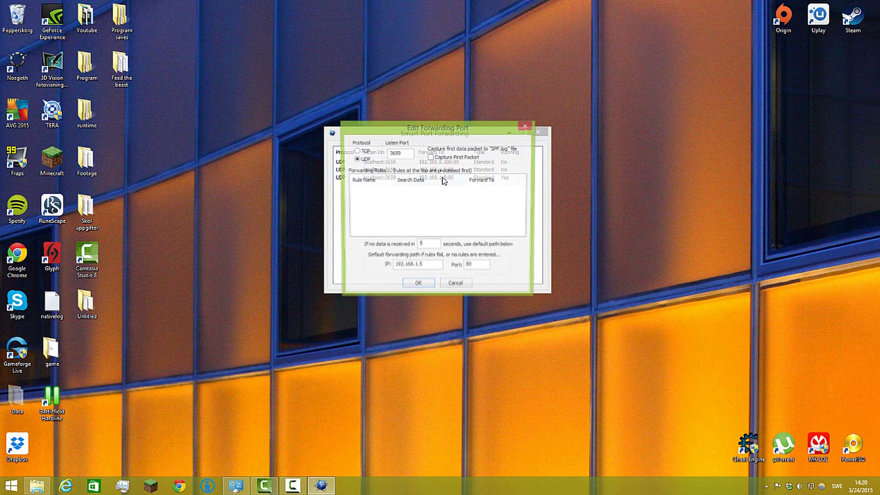
click(526, 125)
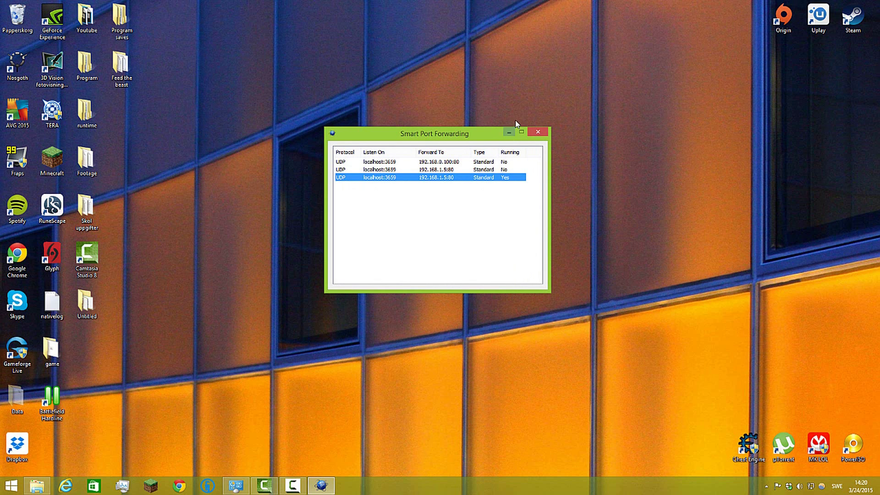
click(508, 132)
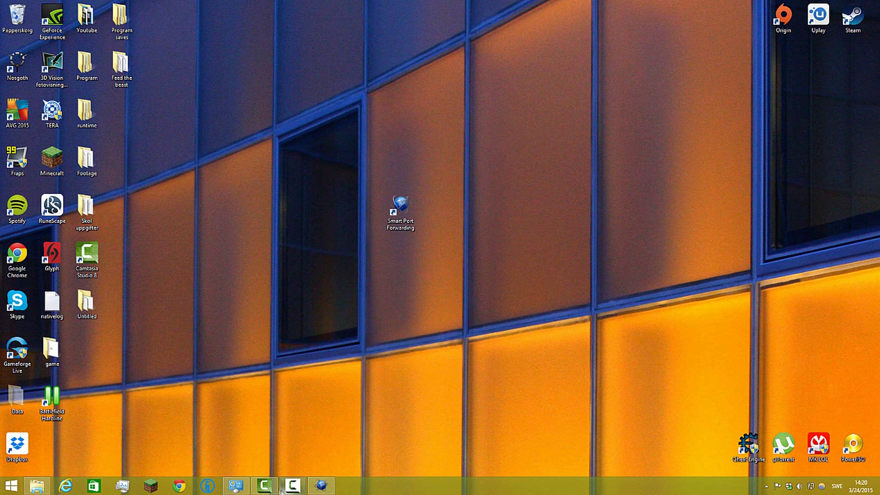
Launch Battlefield Hardline from the desktop and switch to its Battlelog page in Chrome
drag(207, 486, 183, 471)
double_click(52, 399)
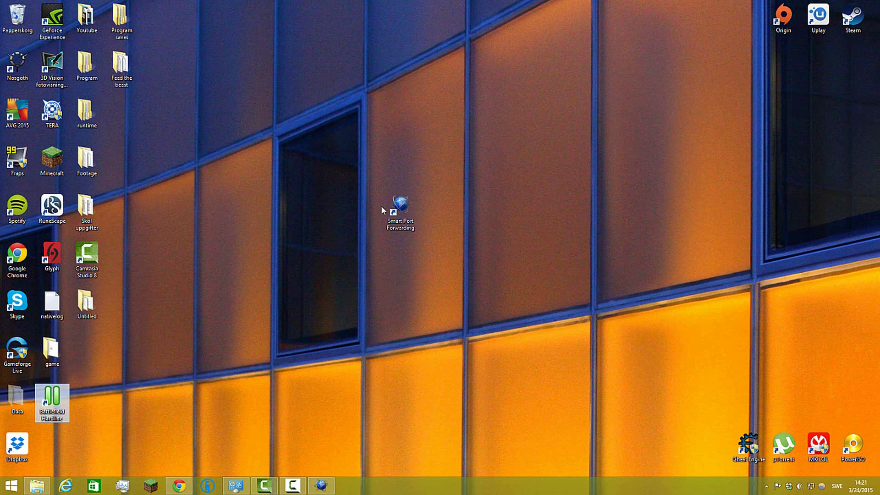
mouse_move(311, 489)
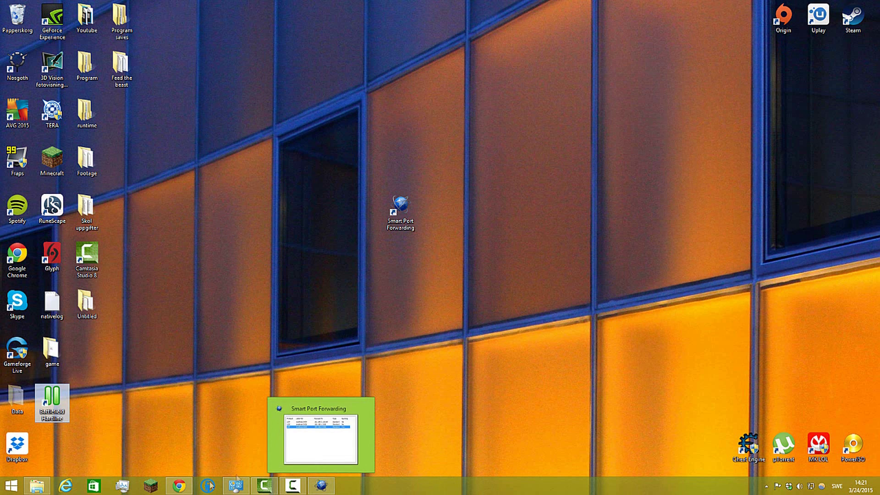
click(179, 486)
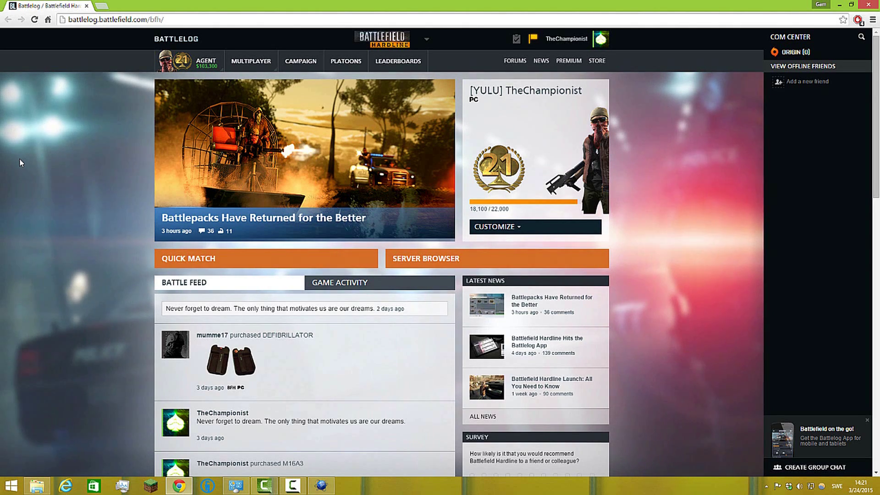
Open Battlelog's multiplayer server browser, join the "#1 [pA] Propaganda Palast - Fast XP - 400% Tickets - Votekick" server, and dismiss the mobile app promotion
click(256, 62)
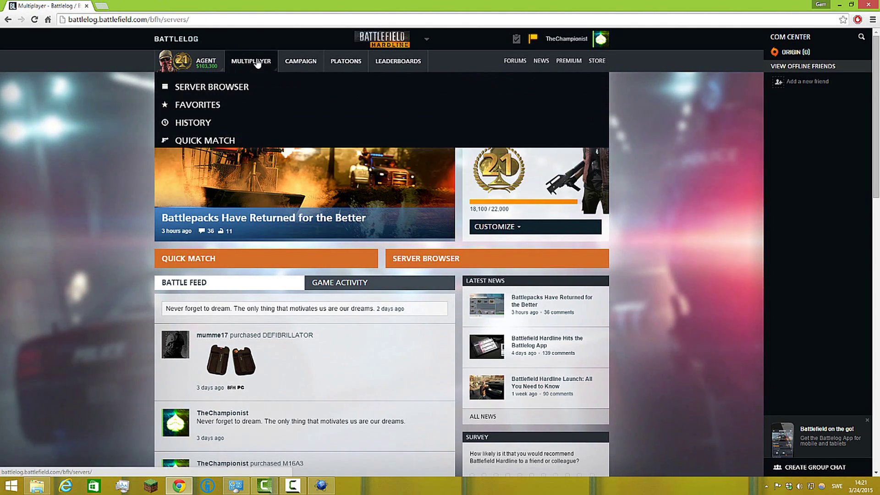
click(354, 168)
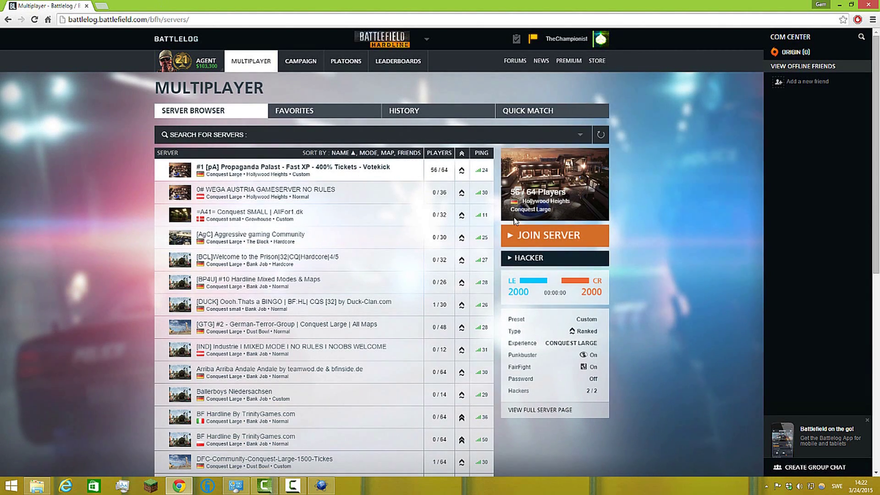
click(536, 235)
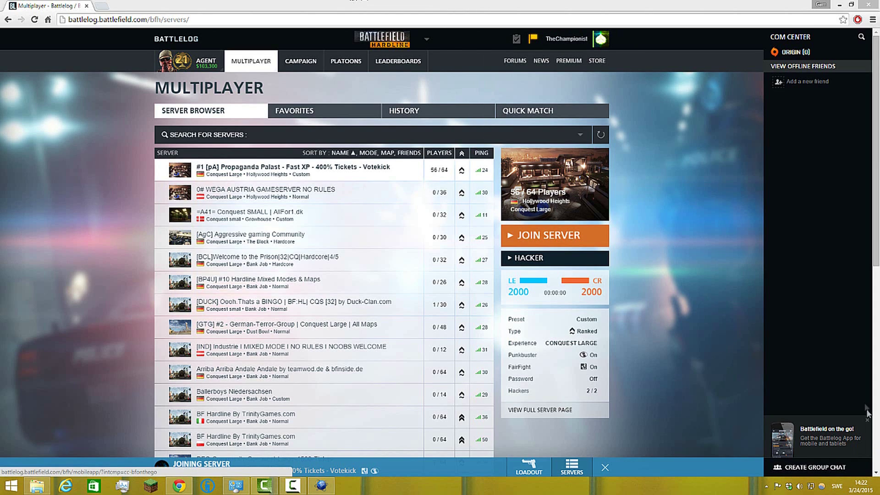
click(867, 423)
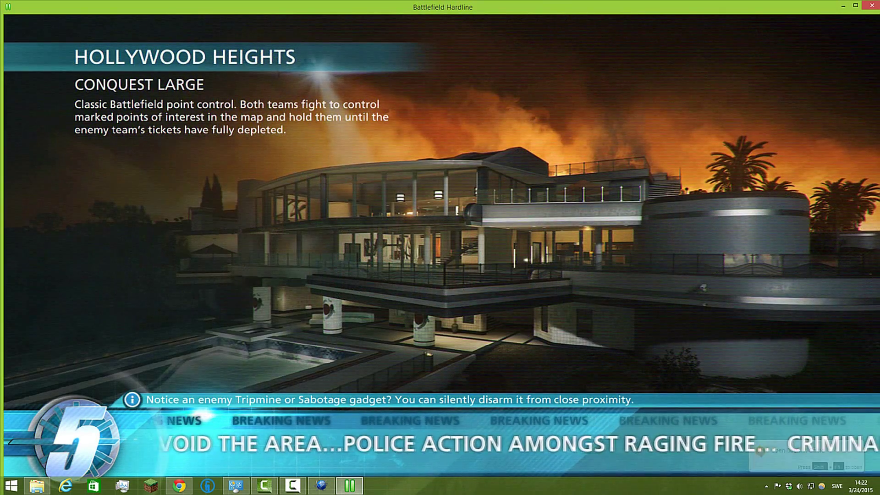
Switch back to Battlelog in Chrome while the Hollywood Heights level loads, and leave the game on the Propaganda Palast server
key(alt+Tab)
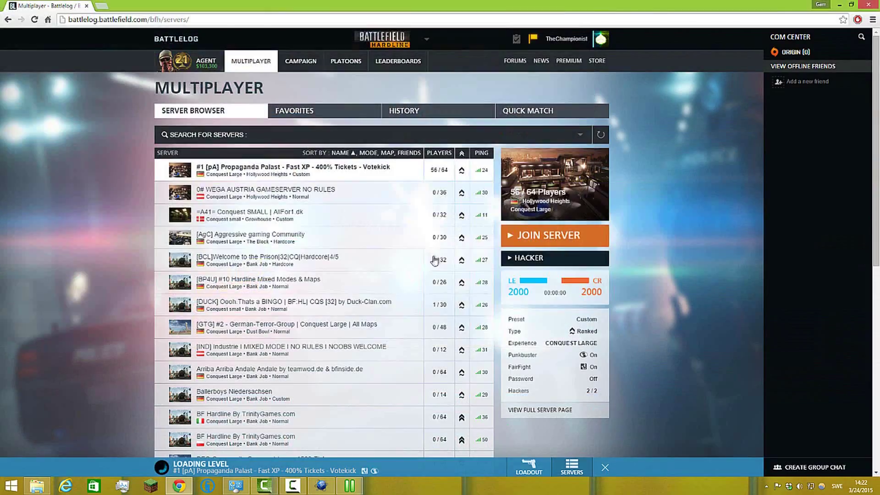
click(605, 467)
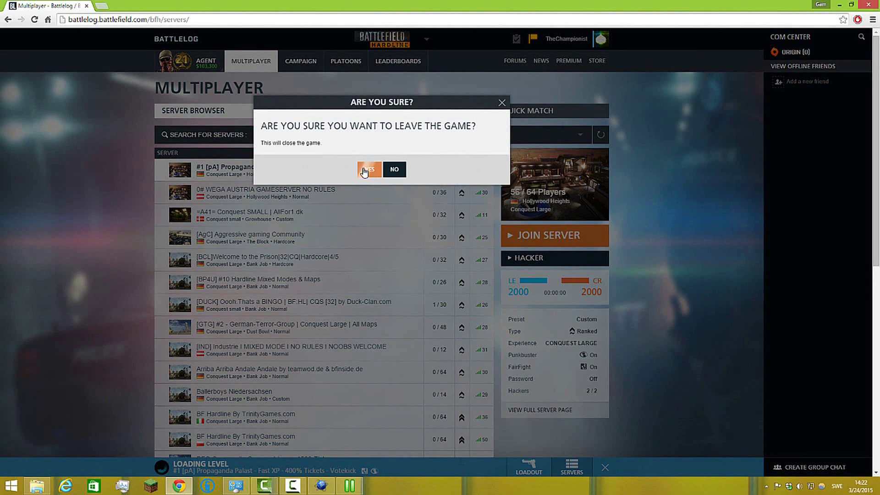
click(364, 170)
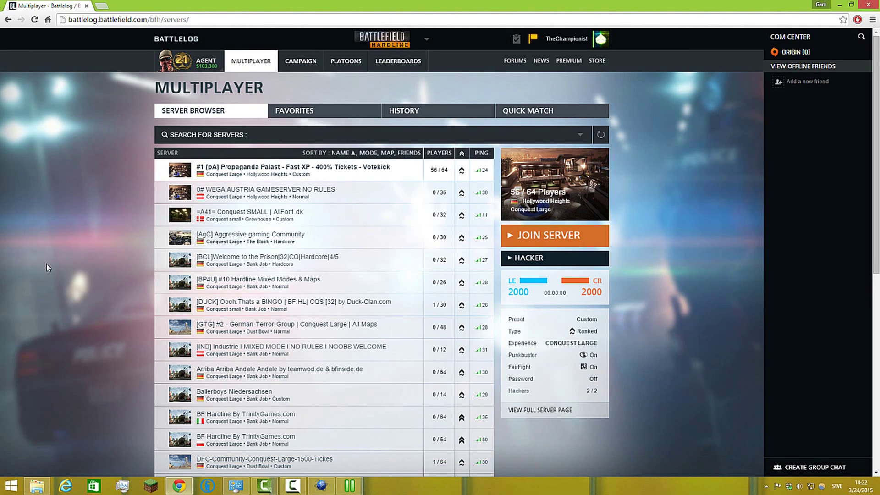
Sort the server list by player count, most players first, and refresh it repeatedly to find a well-populated server
click(605, 137)
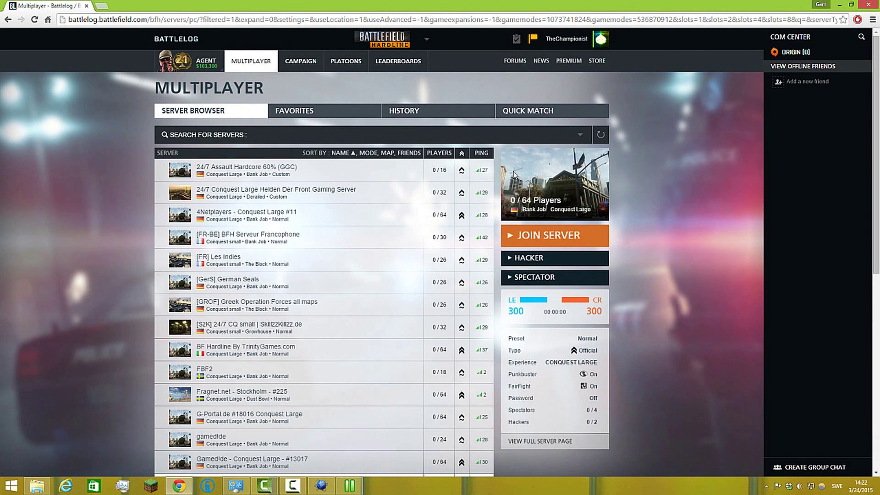
click(608, 131)
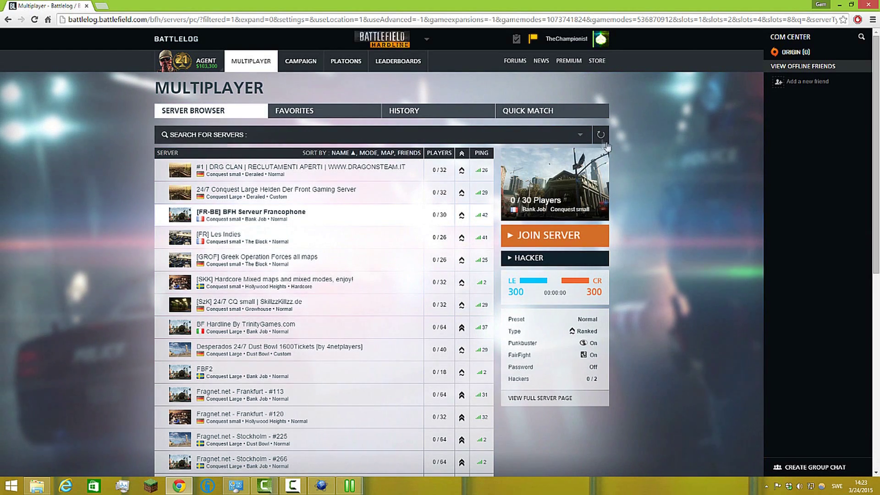
click(601, 136)
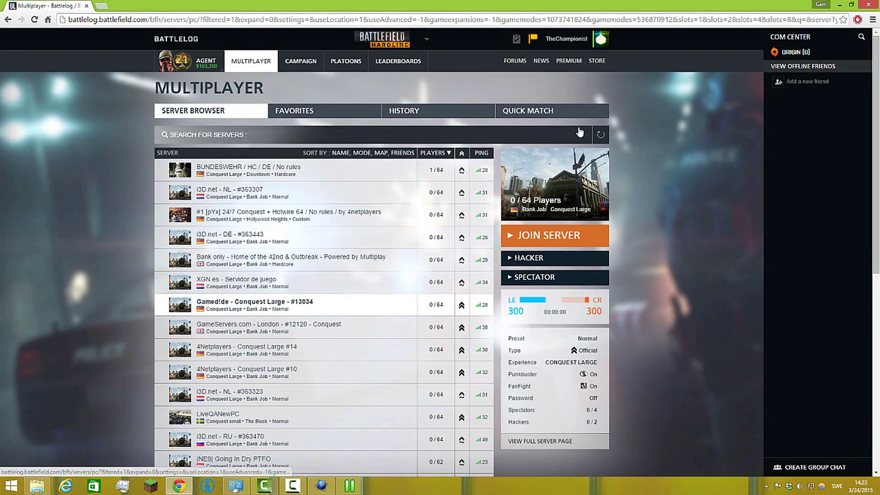
click(600, 137)
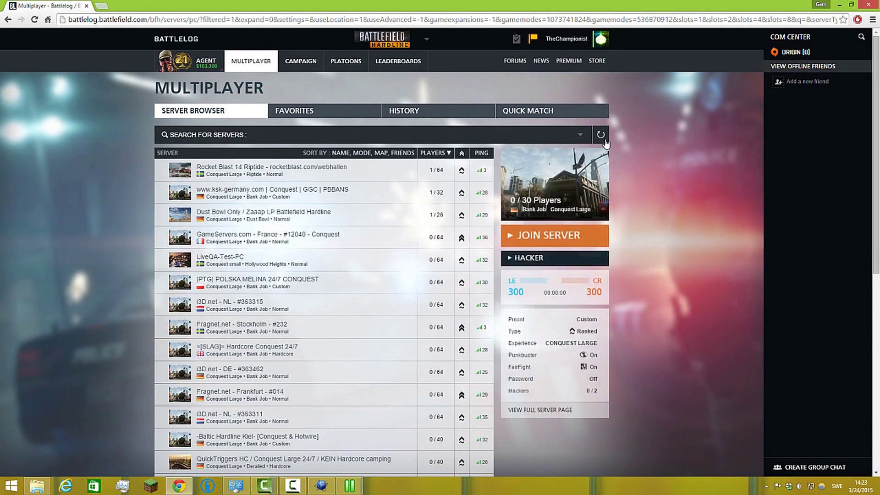
click(605, 141)
click(604, 141)
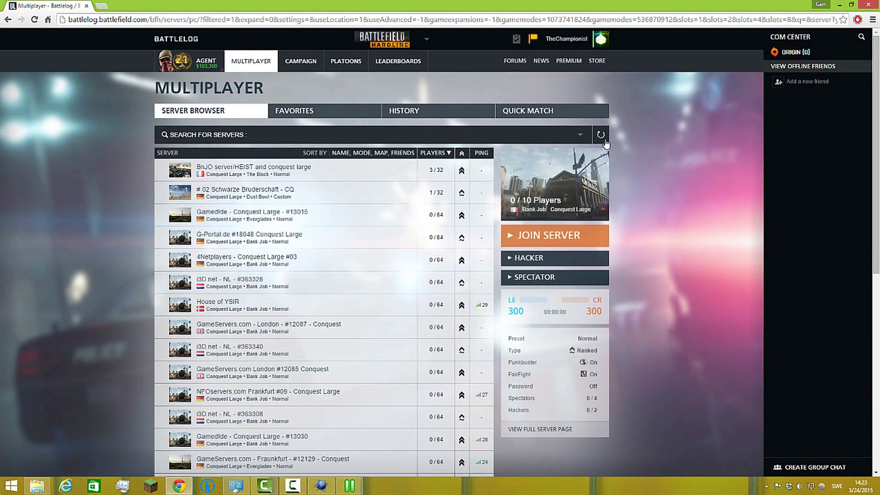
click(605, 141)
click(604, 141)
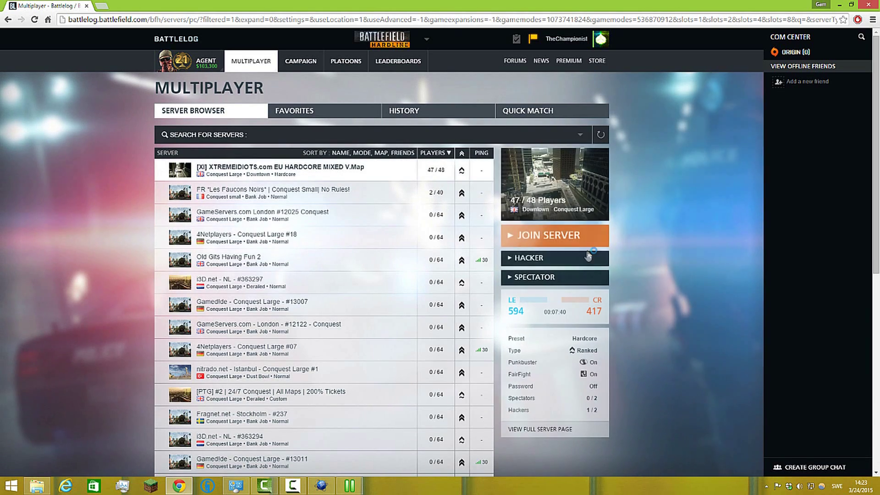
Join the "[XI] XTREMEIDIOTS.com EU HARDCORE MIXED V.Map" server, dismissing the error notice and retrying the join
click(553, 235)
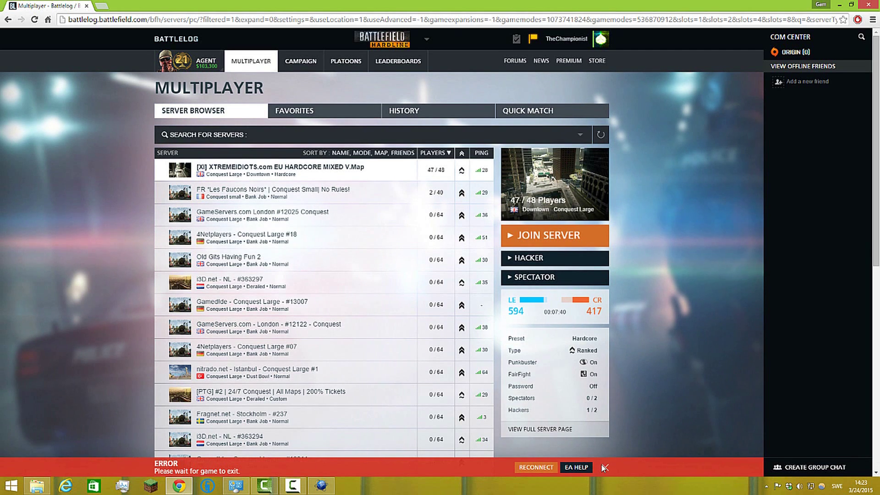
click(605, 467)
click(545, 236)
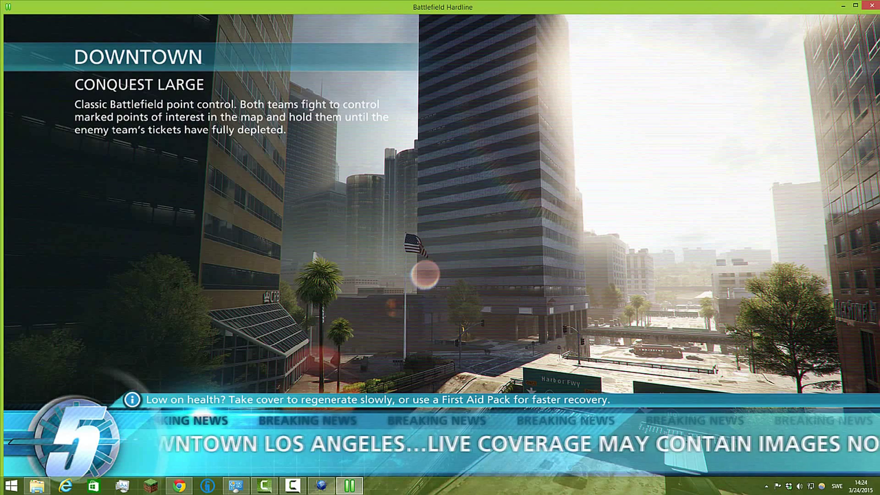
Switch back to Battlelog in Chrome, check the loading status, and leave the game on the XTREMEIDIOTS.com server
key(alt+Tab)
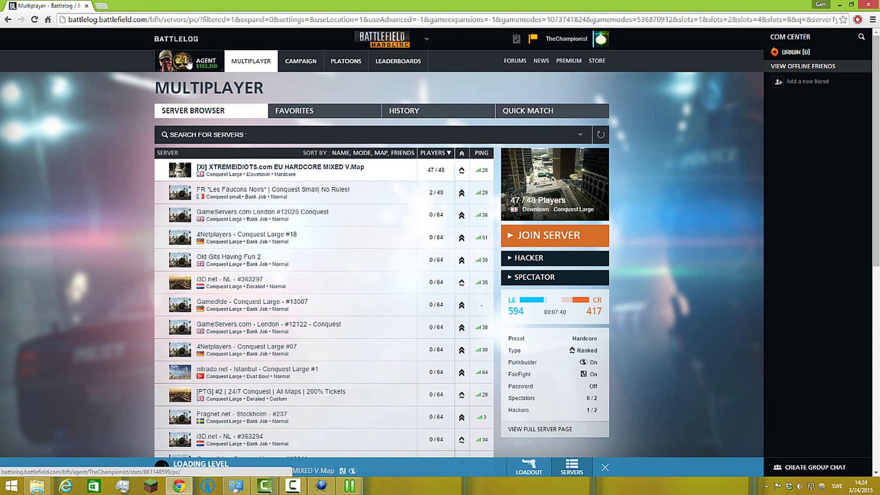
mouse_move(188, 63)
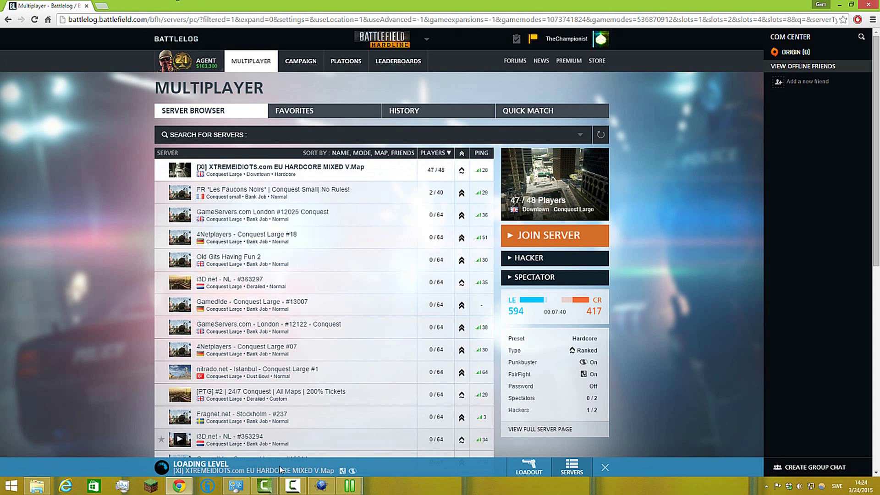
click(603, 465)
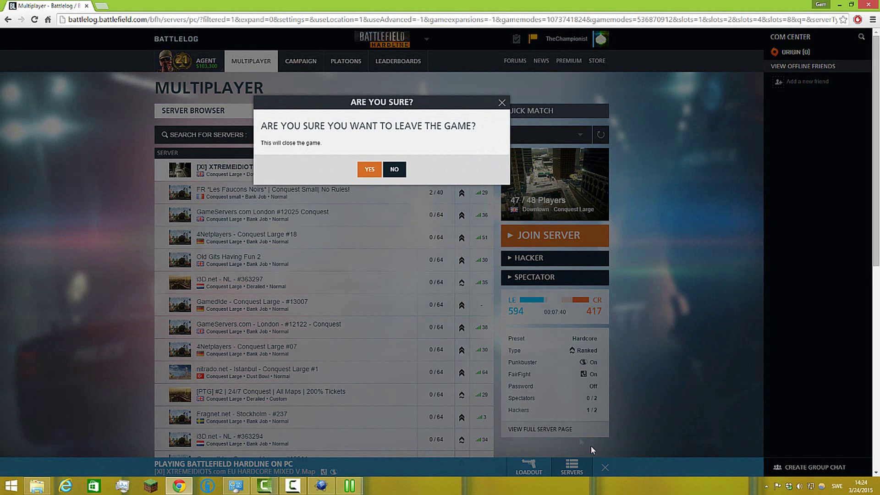
click(369, 171)
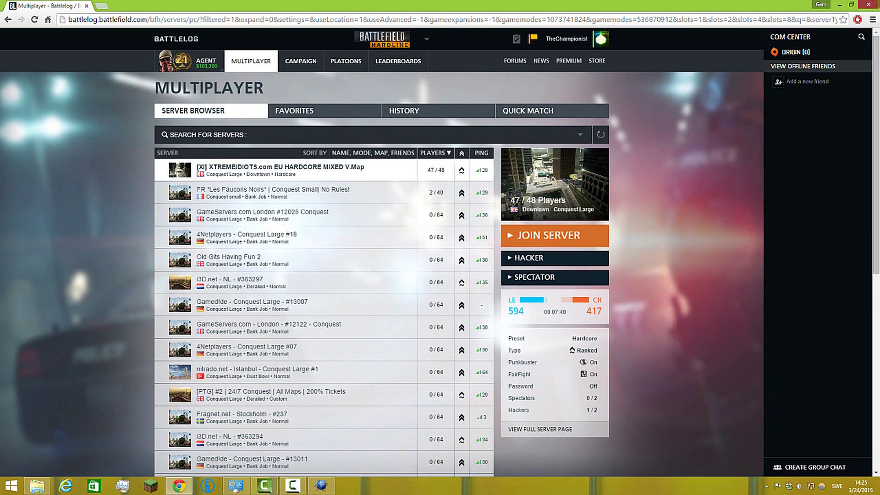
Show the desktop and bring up the Camtasia recorder window
key(super+d)
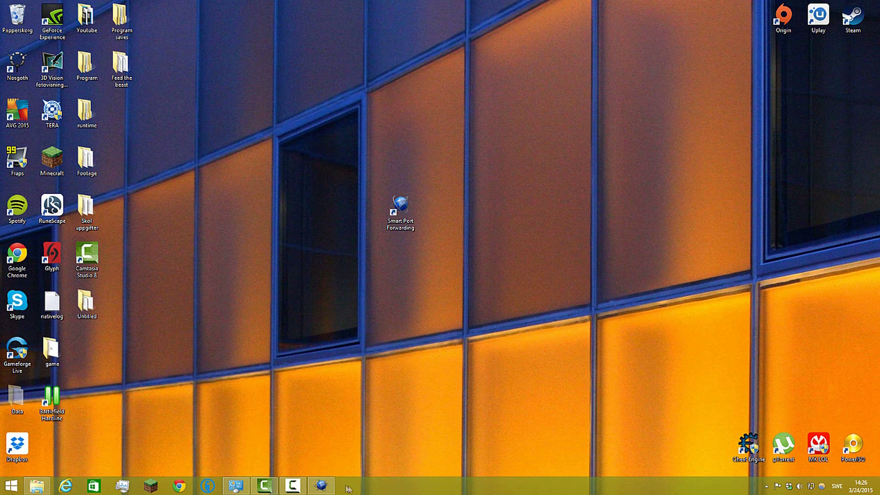
mouse_move(299, 492)
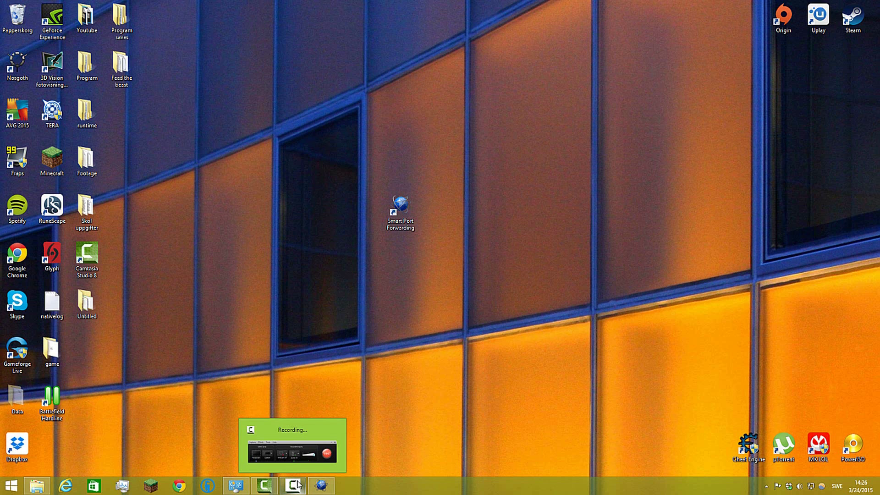
click(298, 484)
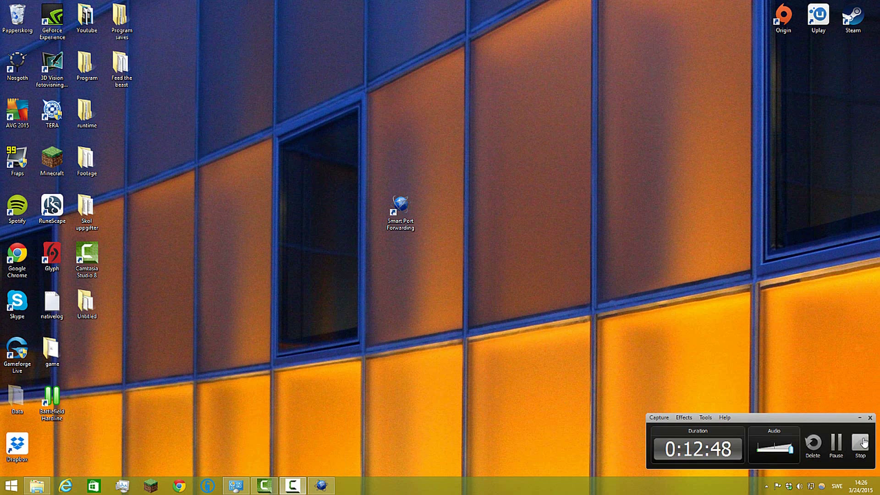